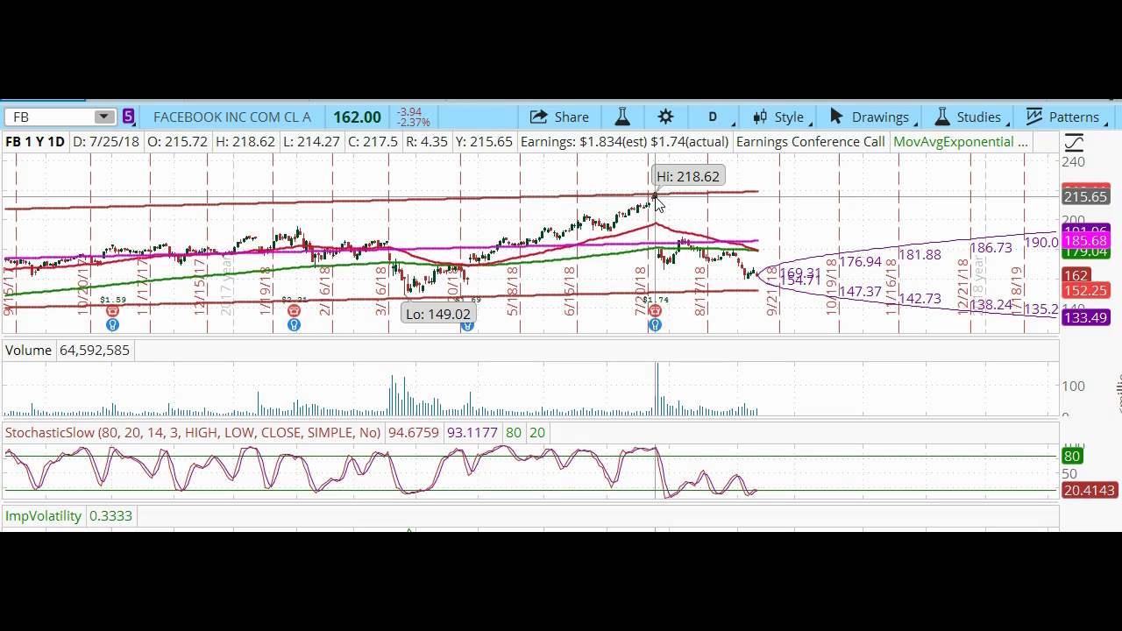
Select the purple probability cone on the FB daily chart
click(662, 254)
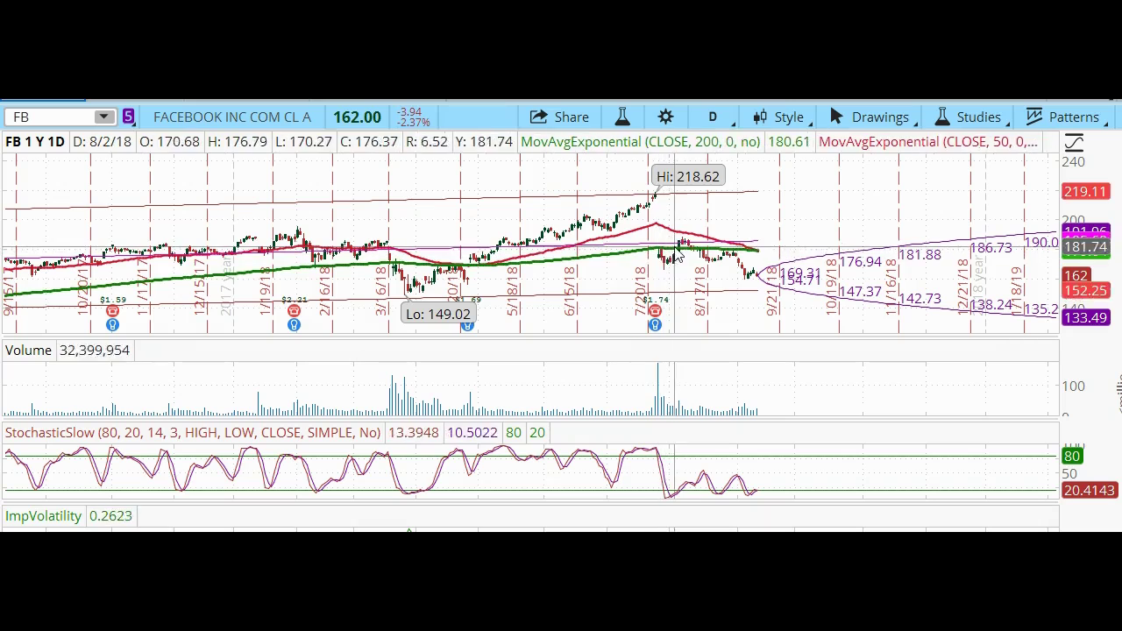
click(724, 256)
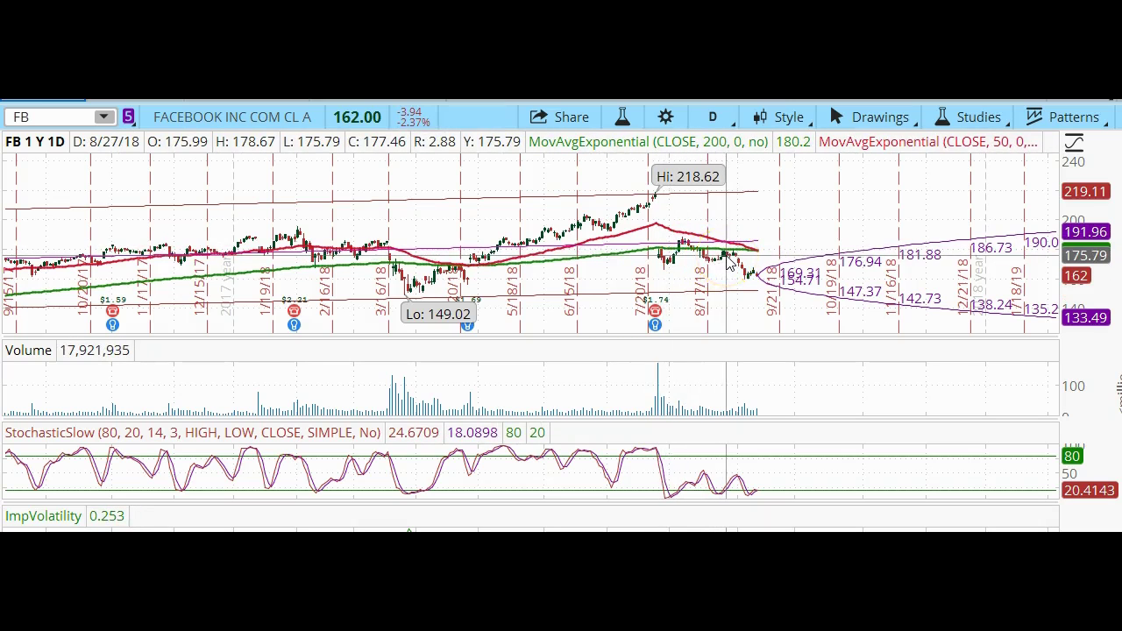
click(682, 253)
click(734, 251)
click(700, 245)
click(714, 257)
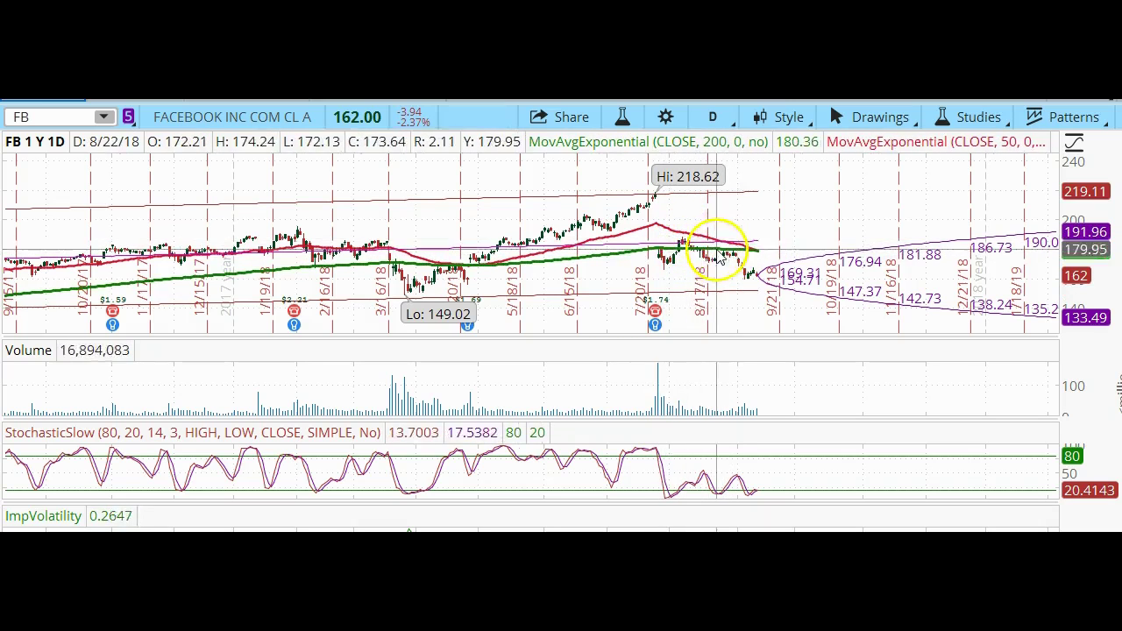
click(727, 260)
click(745, 268)
click(755, 275)
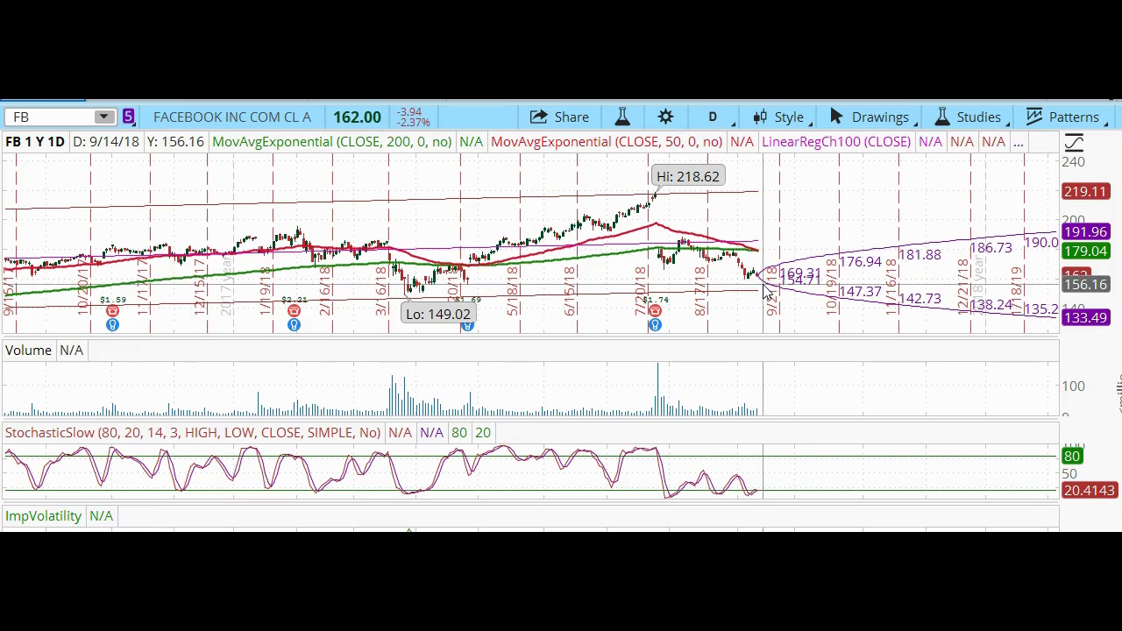
Show FB's Option Chain with expirations from 28 SEP 18 through 21 JUN 19
click(756, 285)
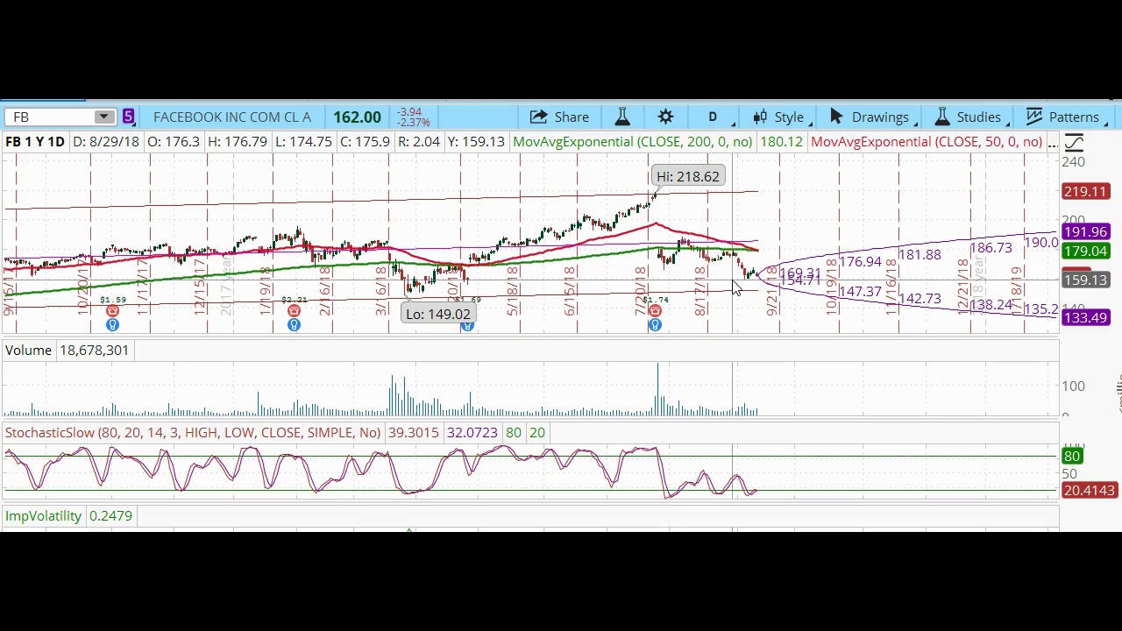
click(751, 279)
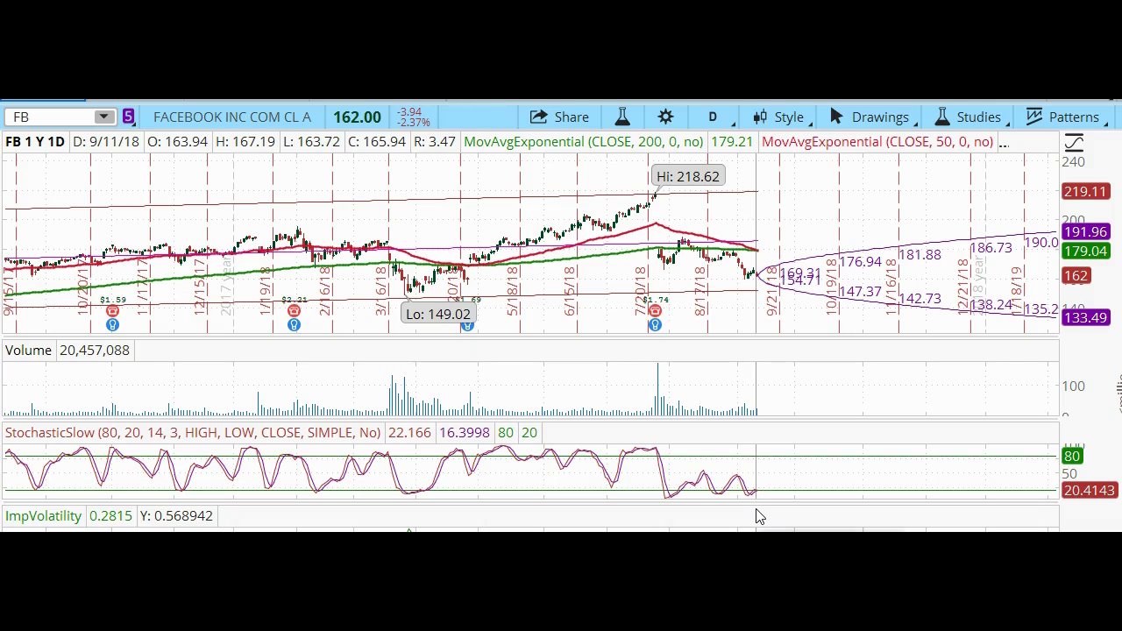
click(764, 325)
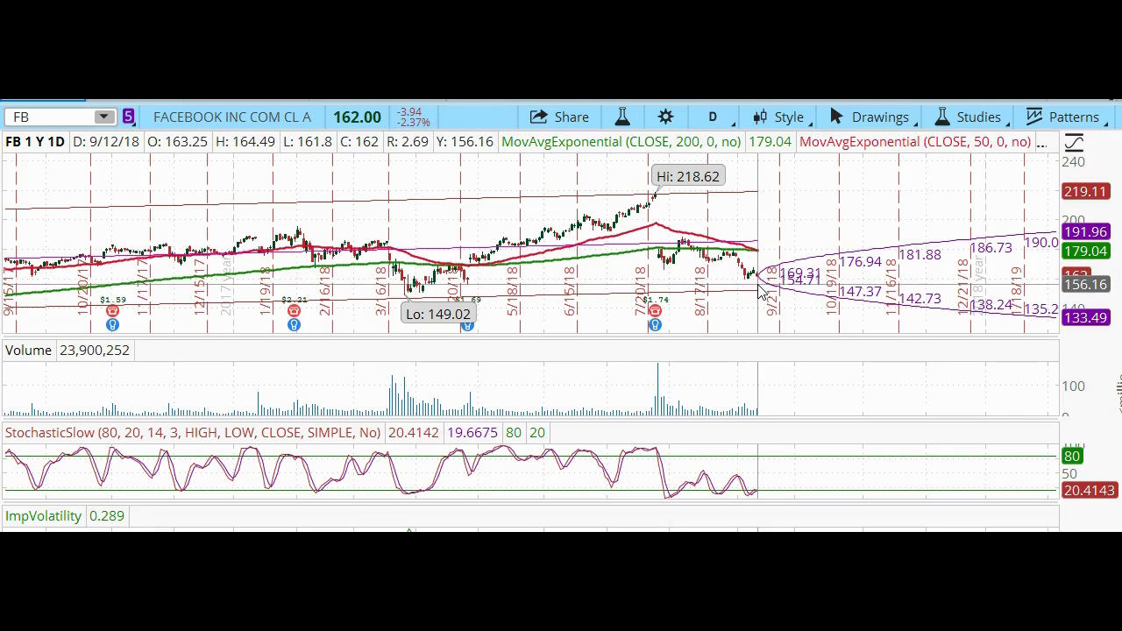
click(769, 261)
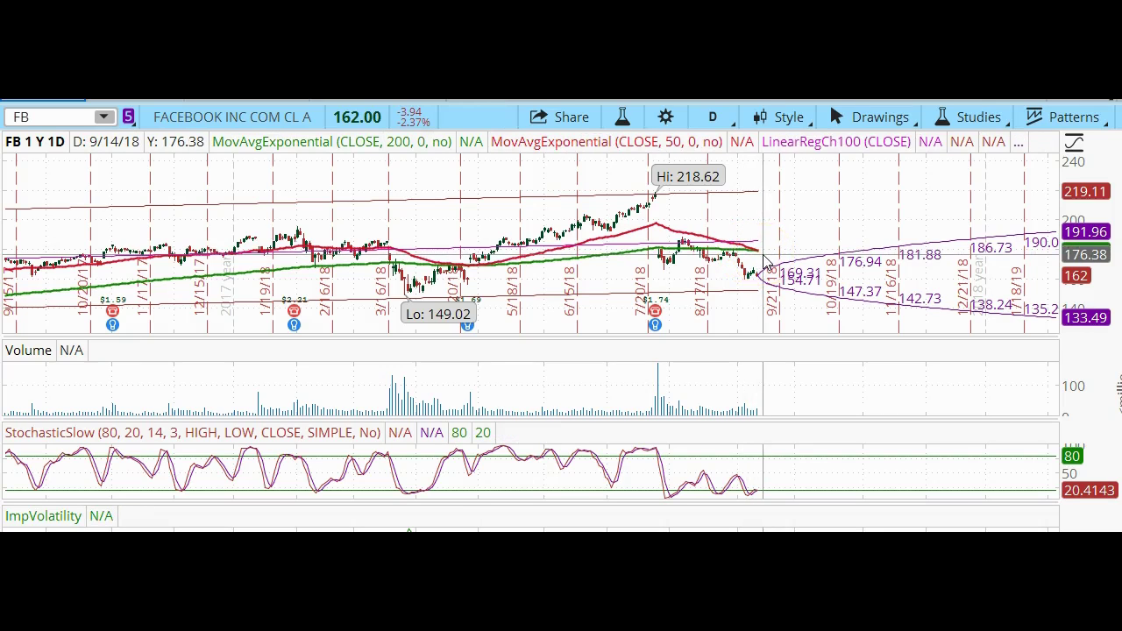
click(759, 283)
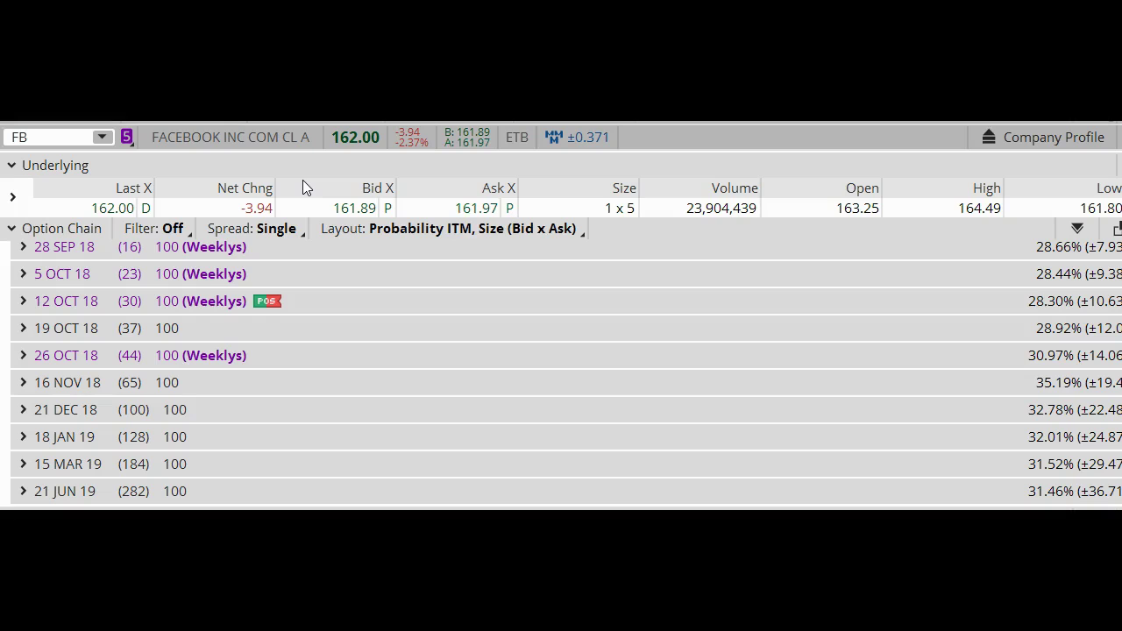
Expand the 19 OCT 18 expiration to list its calls and puts from strike 80
click(202, 302)
click(151, 357)
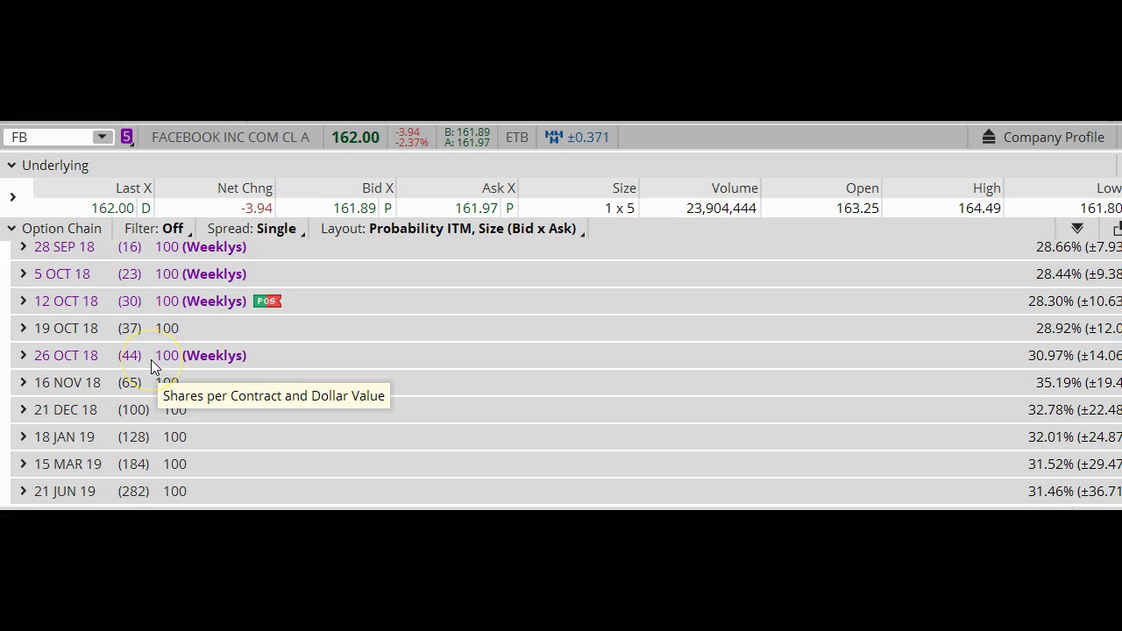
click(151, 327)
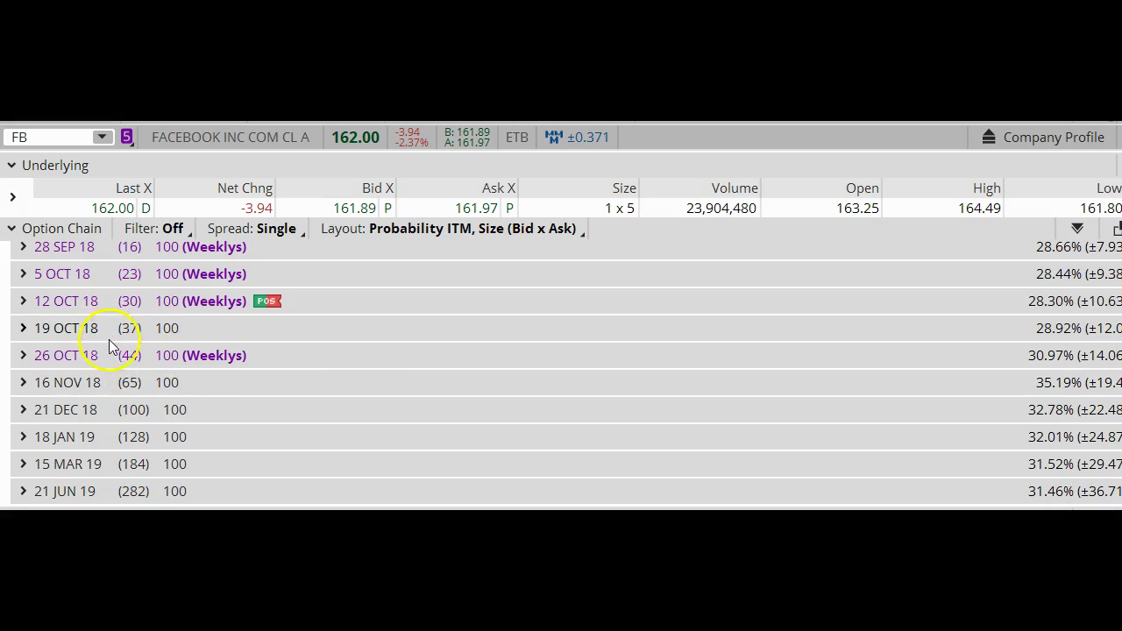
click(23, 328)
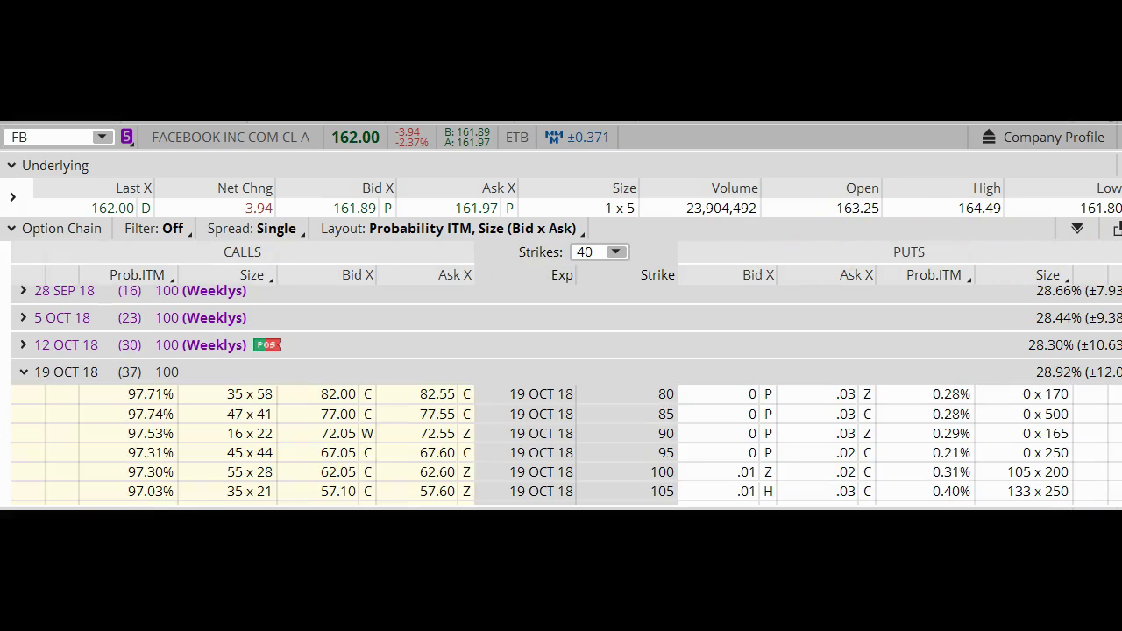
Review the 19 OCT 18 strikes, then collapse that expiration back to a single date row
scroll(566, 395, down, 5)
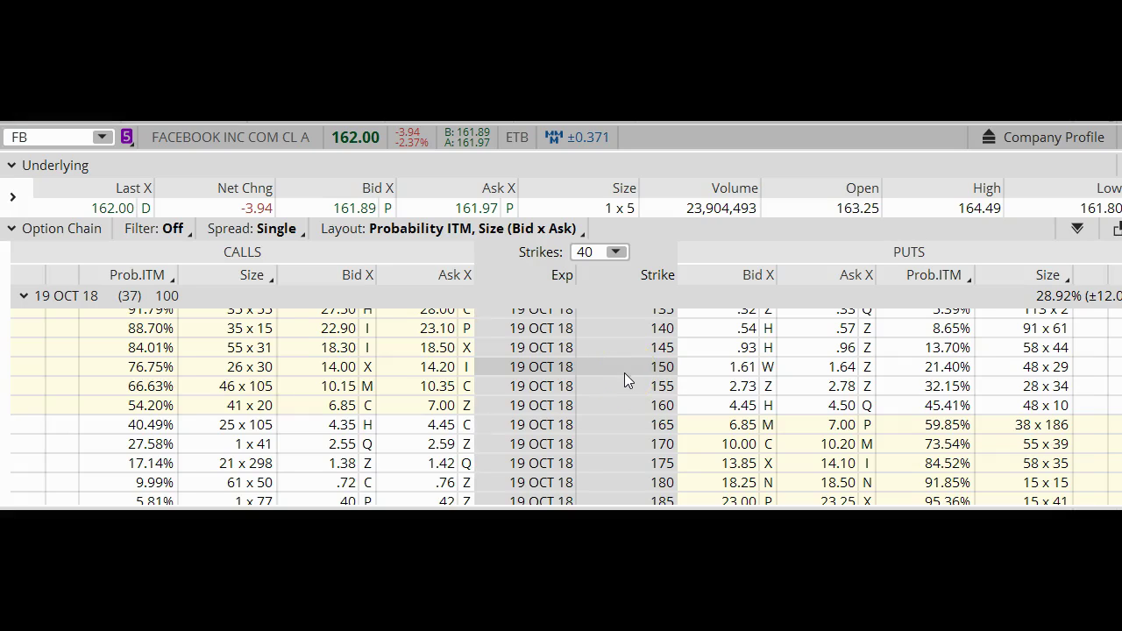
click(647, 422)
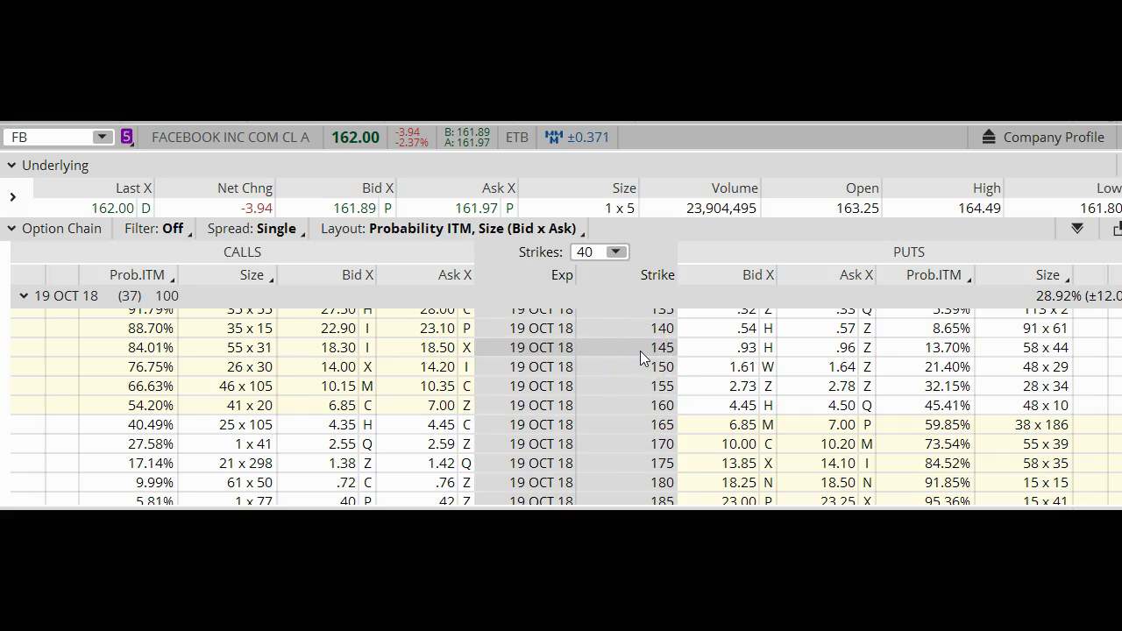
click(25, 296)
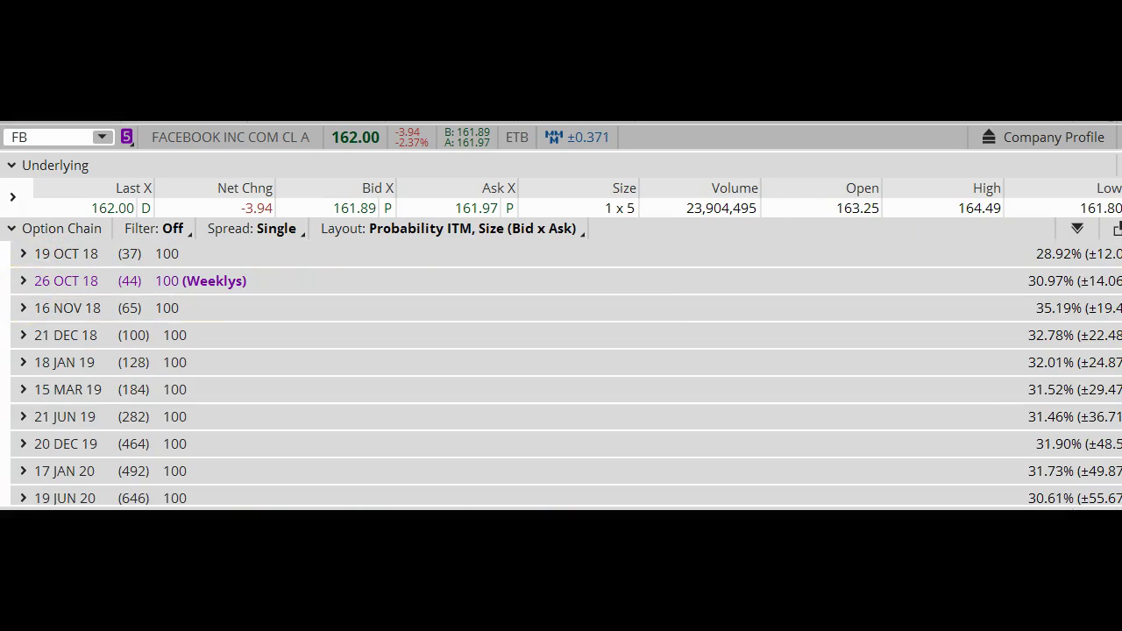
Expand the 12 OCT 18 Weeklys expiration and bring strikes 147–165 into view
scroll(567, 372, up, 2)
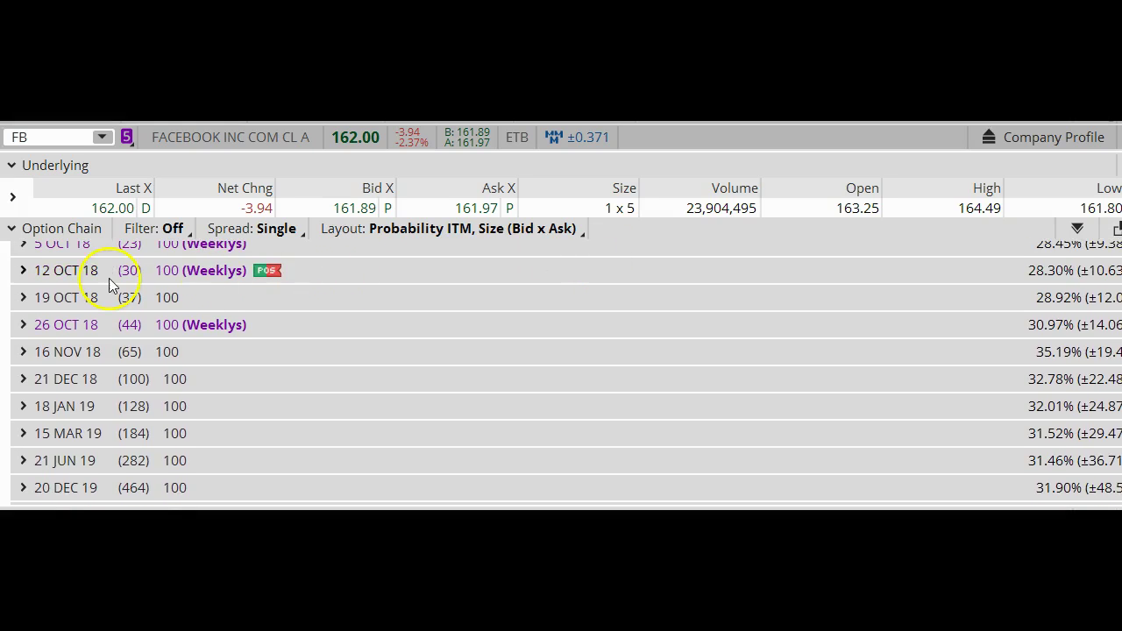
click(24, 271)
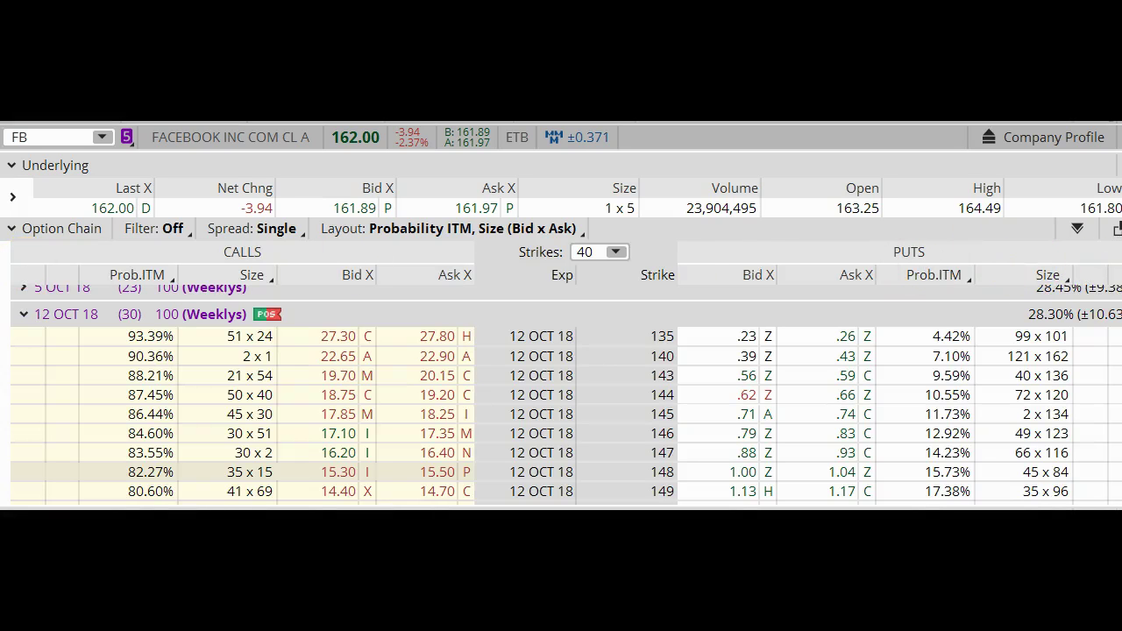
scroll(561, 404, down, 5)
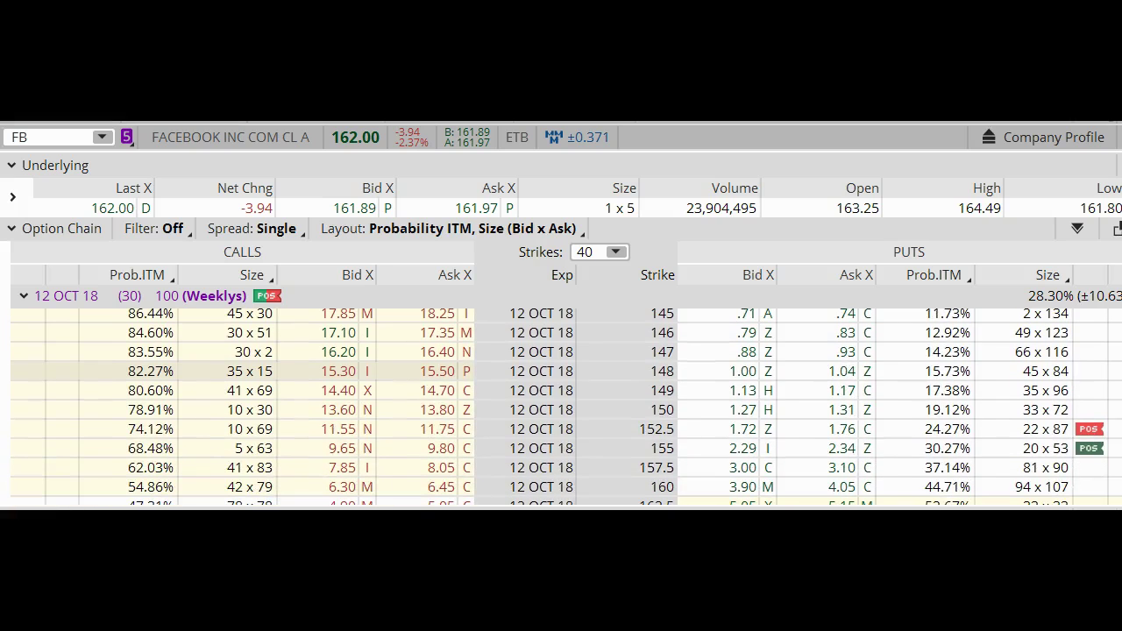
scroll(562, 404, down, 1)
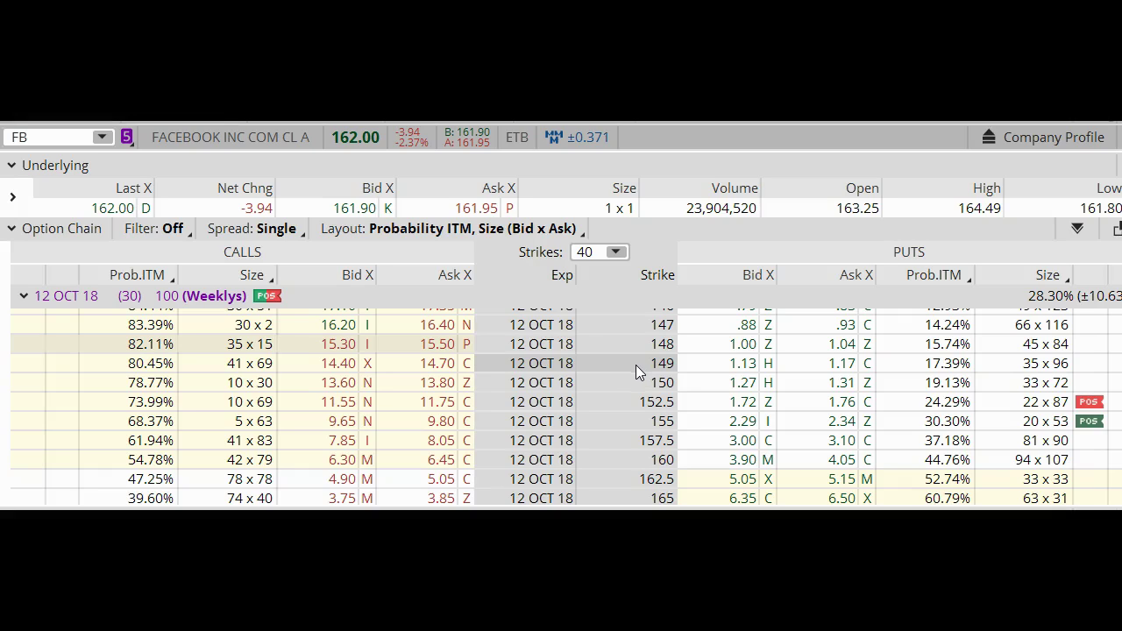
Select the 12 OCT 18 152.5 put, quoted 1.72 bid and 1.76 ask
click(634, 406)
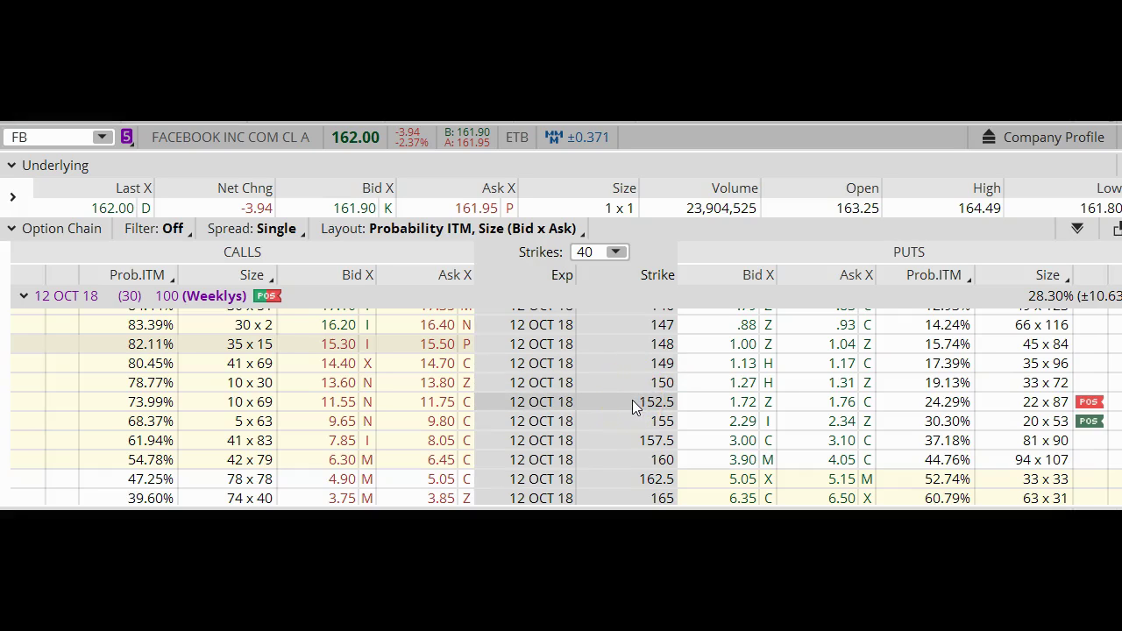
click(975, 400)
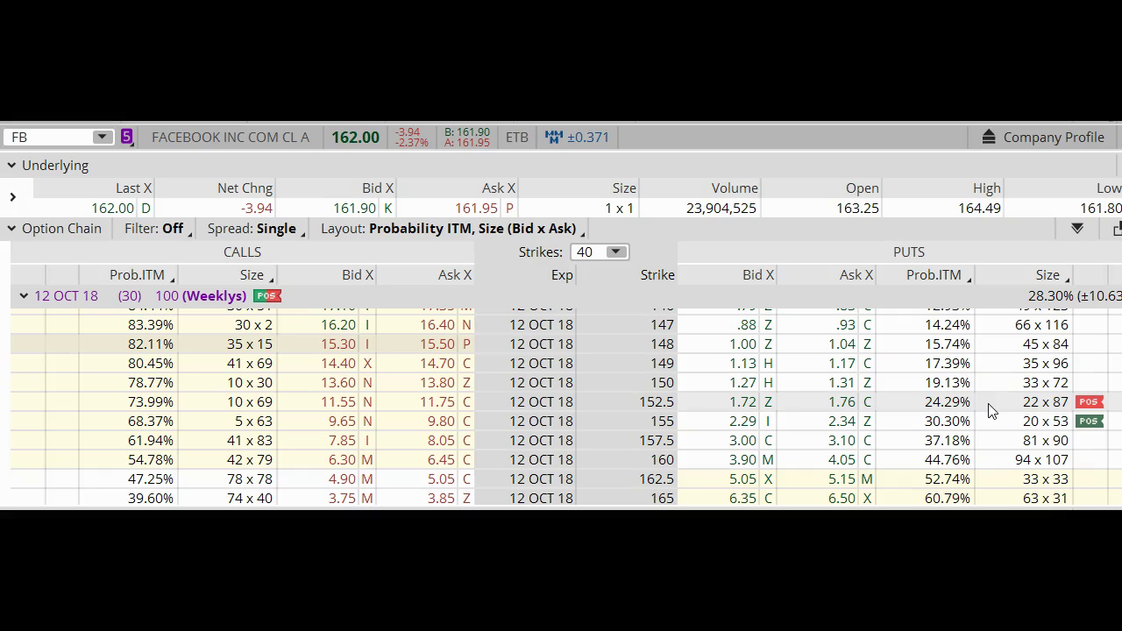
click(981, 403)
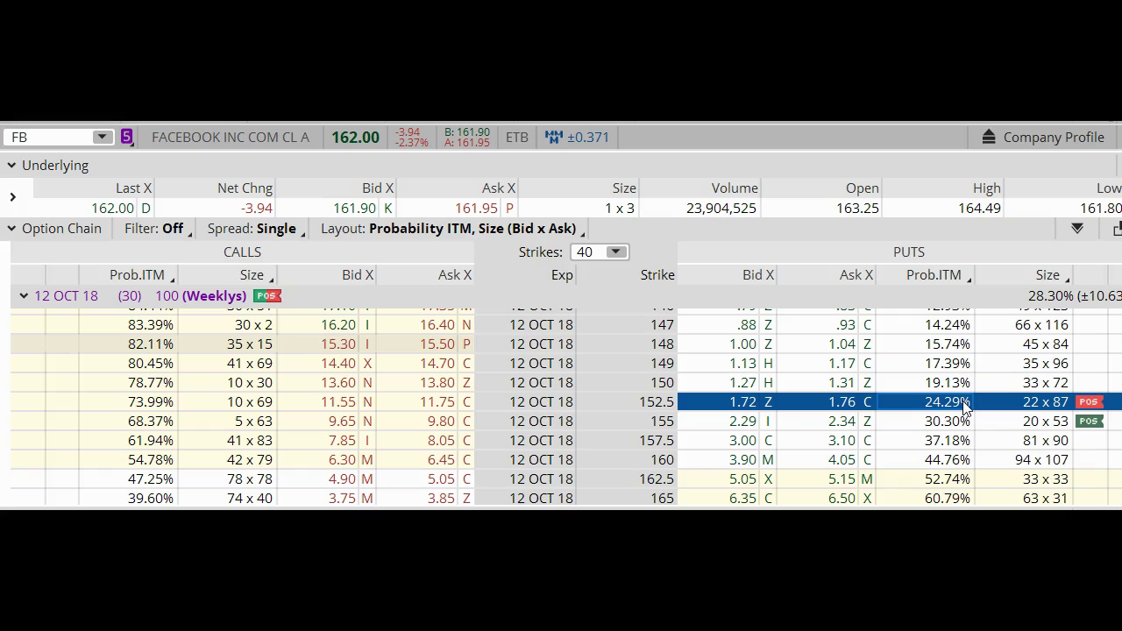
click(904, 404)
click(989, 301)
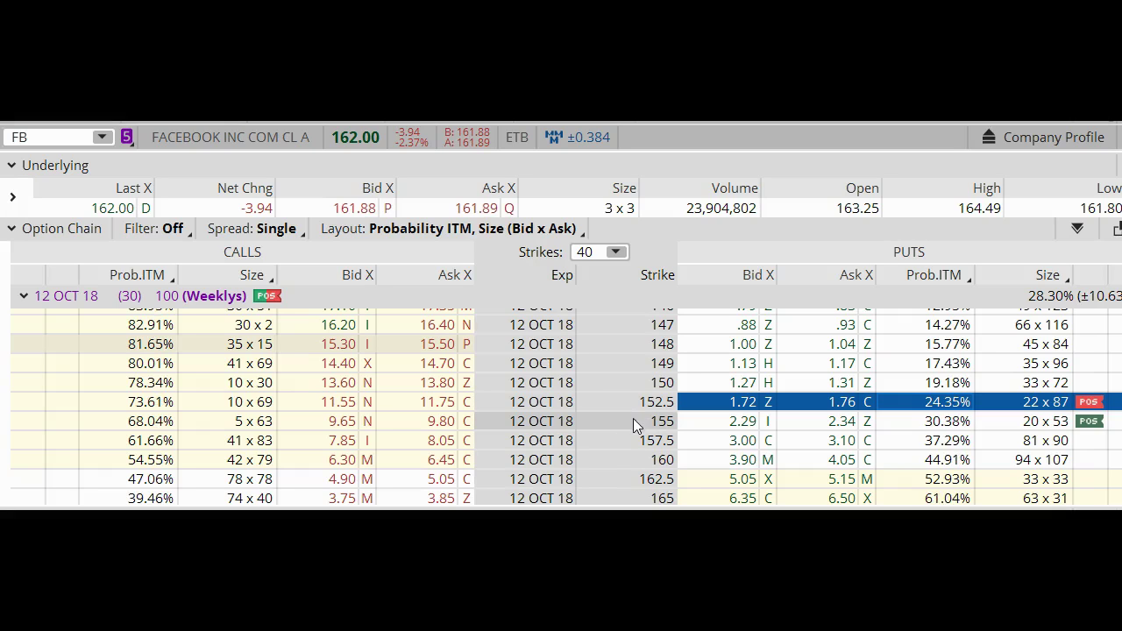
click(664, 426)
click(640, 424)
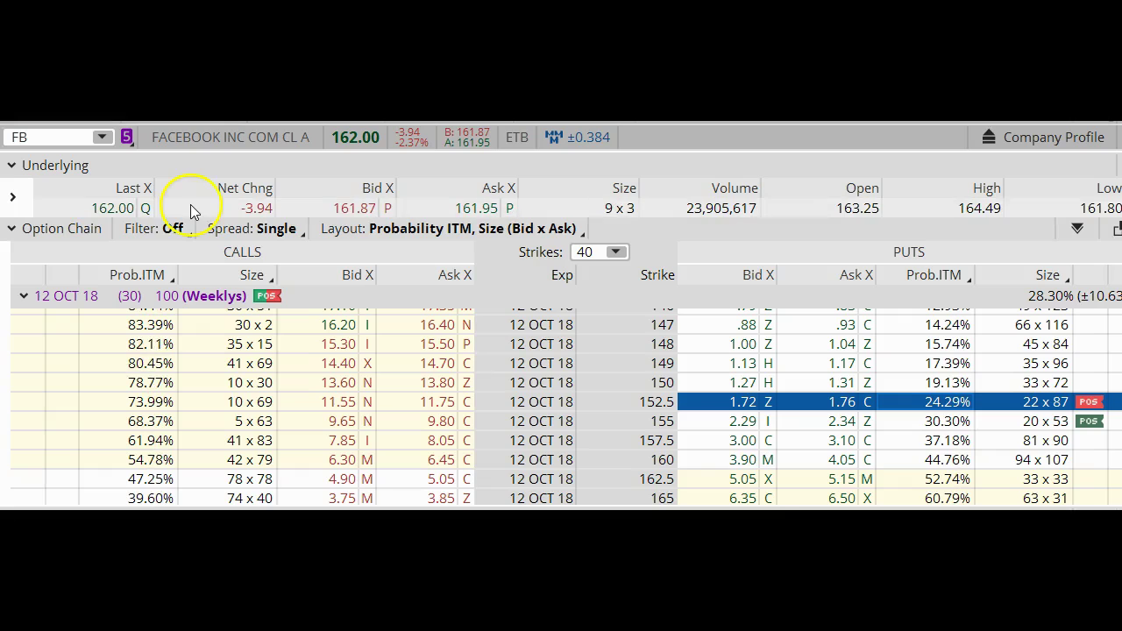
click(191, 180)
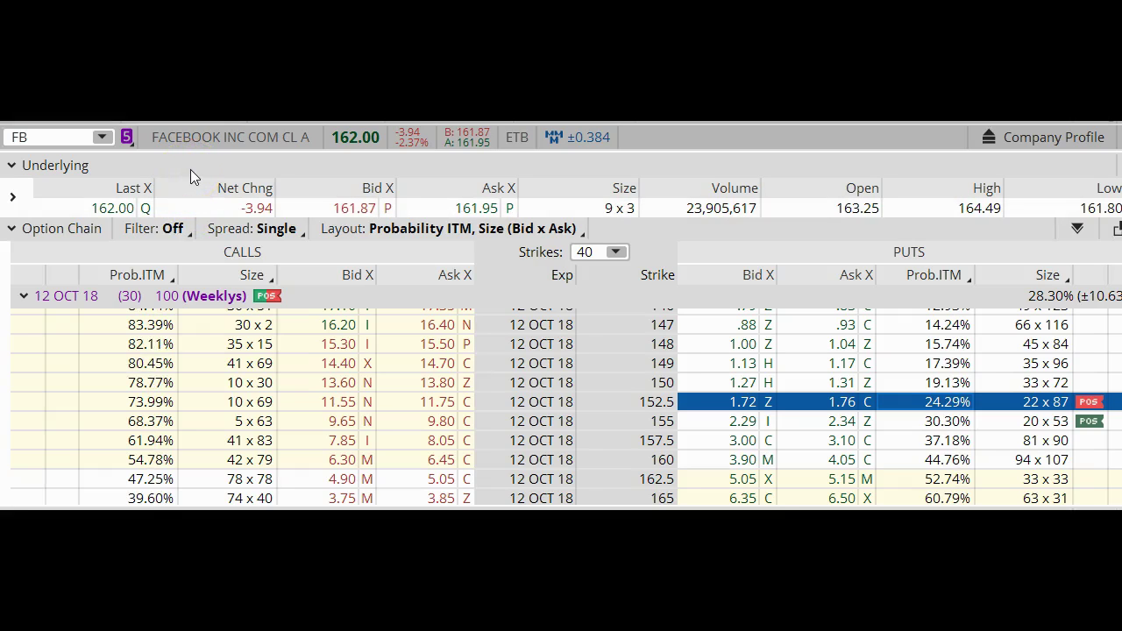
click(94, 249)
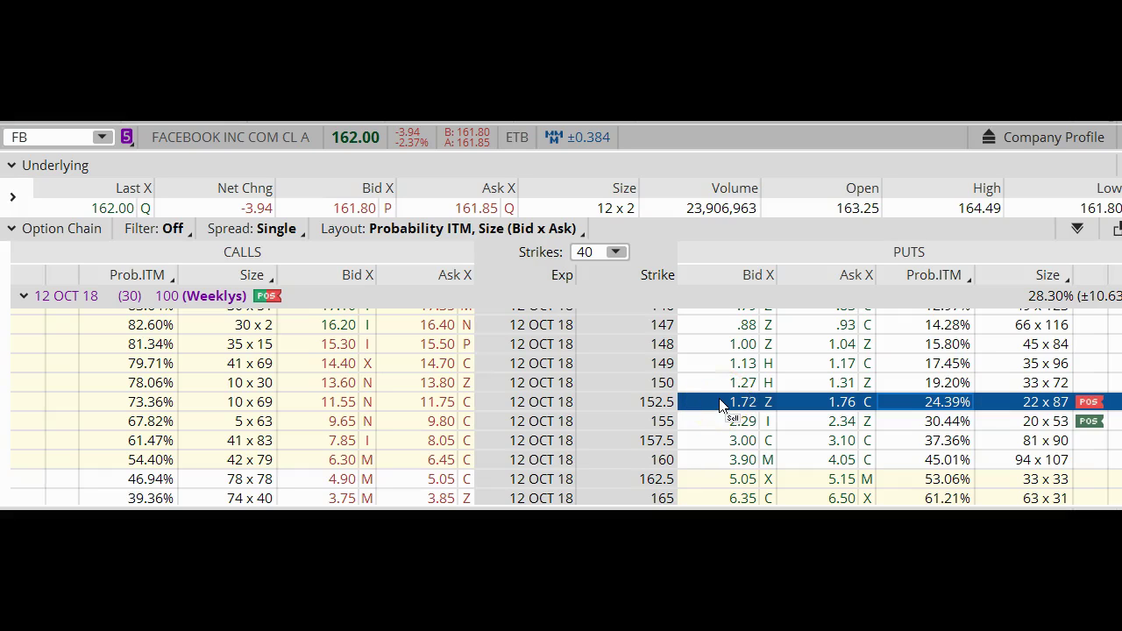
Change the option chain's spread type from Single to Back/Ratio
click(721, 409)
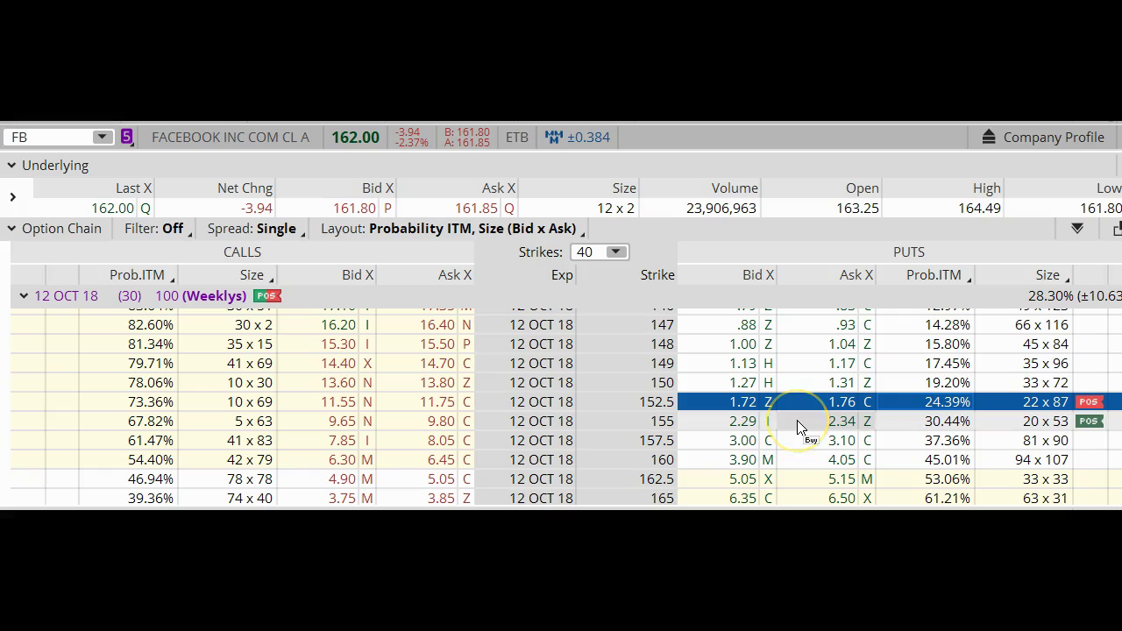
click(726, 424)
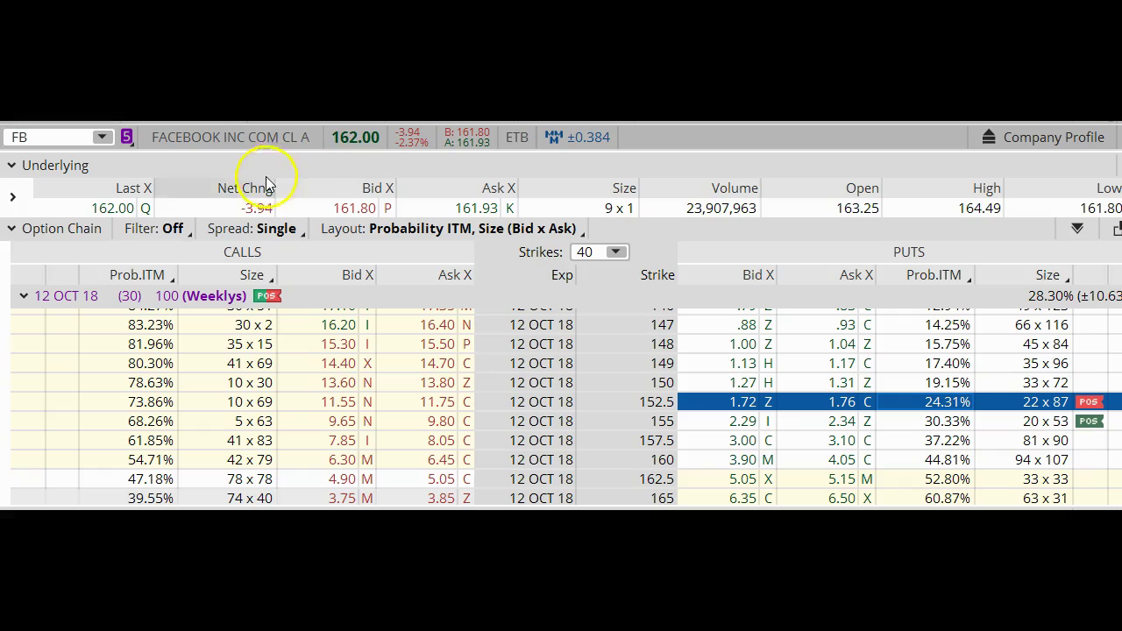
click(273, 231)
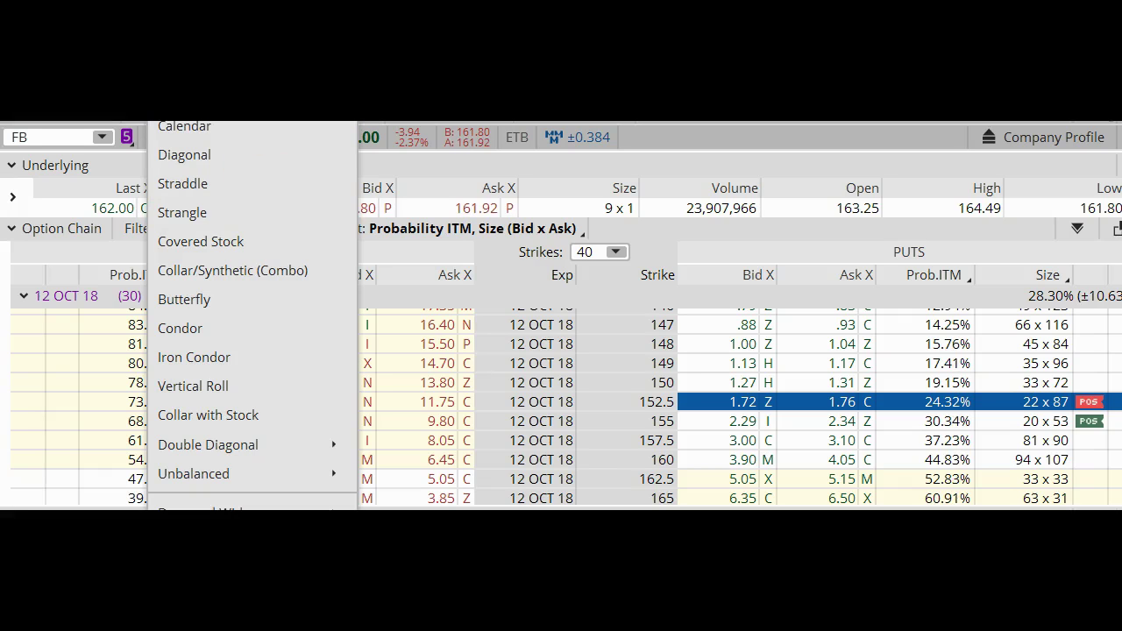
click(184, 97)
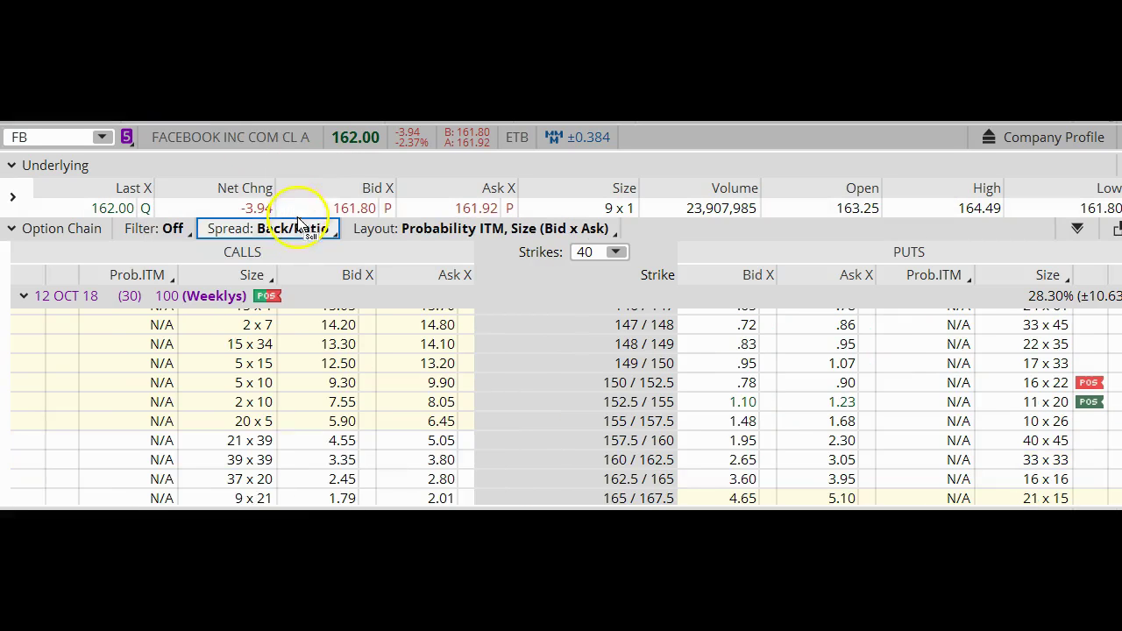